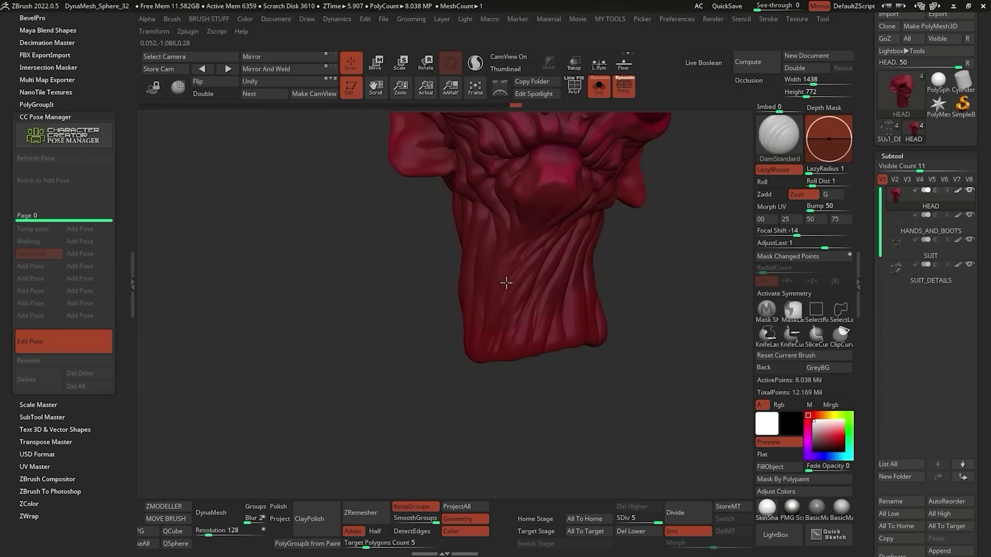
{"action": "right_click_drag", "start_coordinate": [506, 283], "coordinate": [566, 224]}
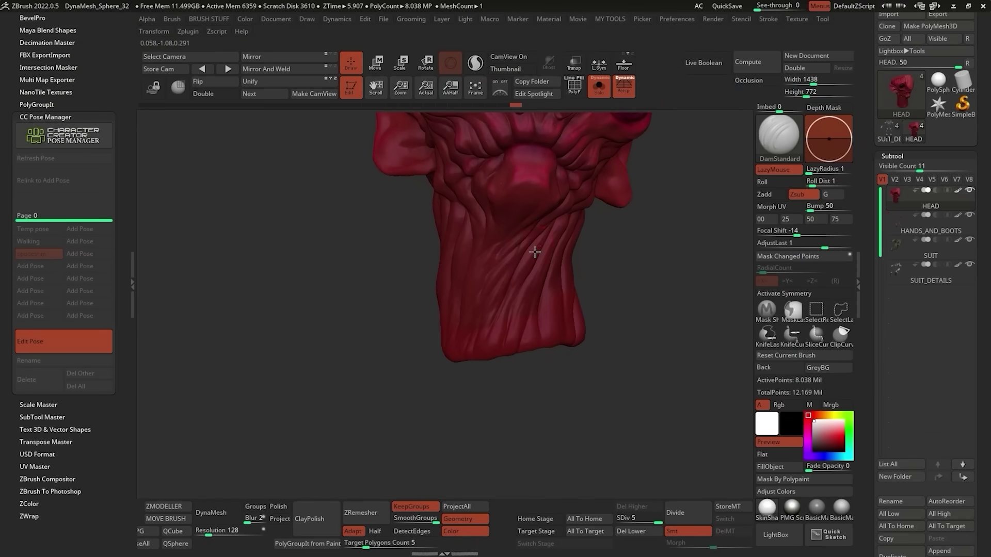
{"action": "right_click_drag", "start_coordinate": [481, 298], "coordinate": [504, 229]}
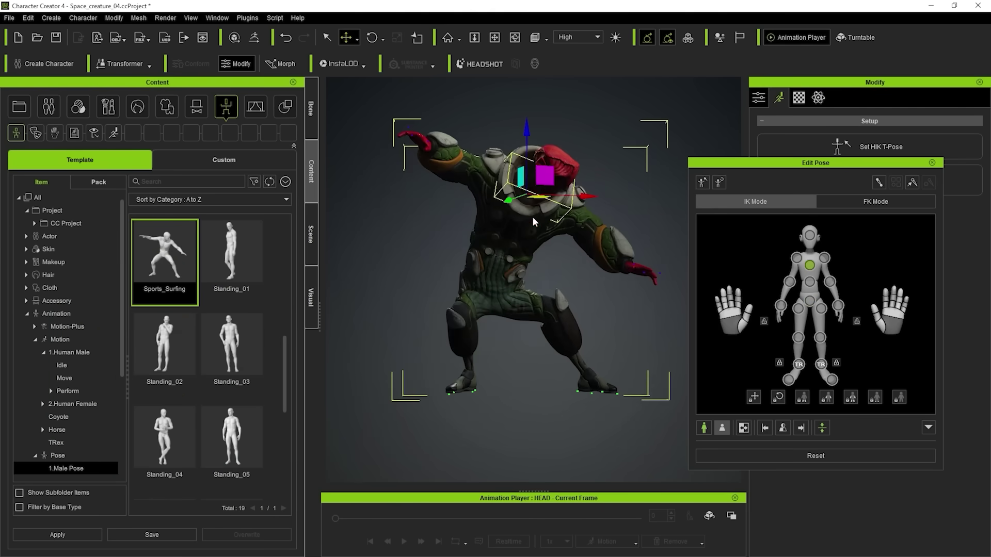
Step: Use the Rotate gizmo and frame the creature's red hand in Edit Pose for posing
{"action": "key", "text": "e"}
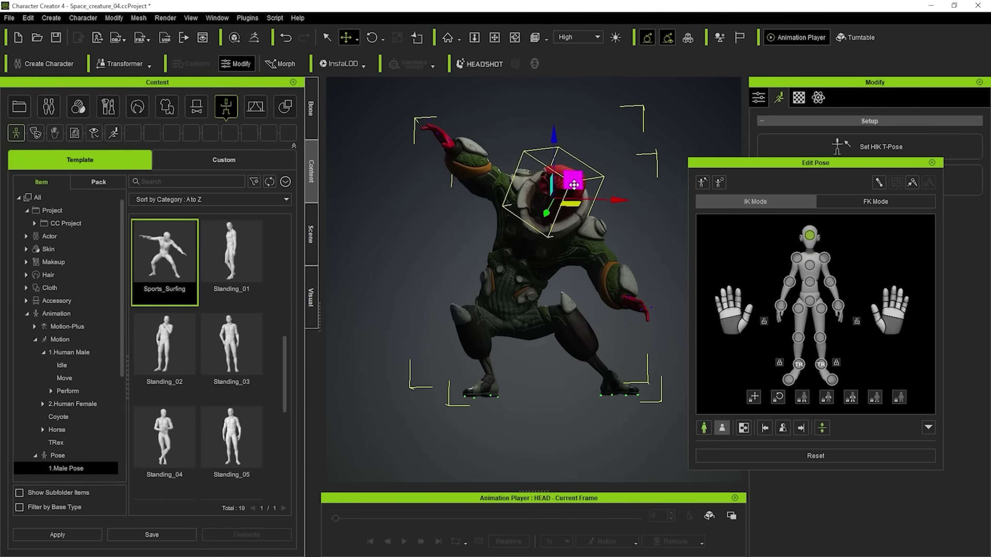
{"action": "left_click", "coordinate": [741, 308]}
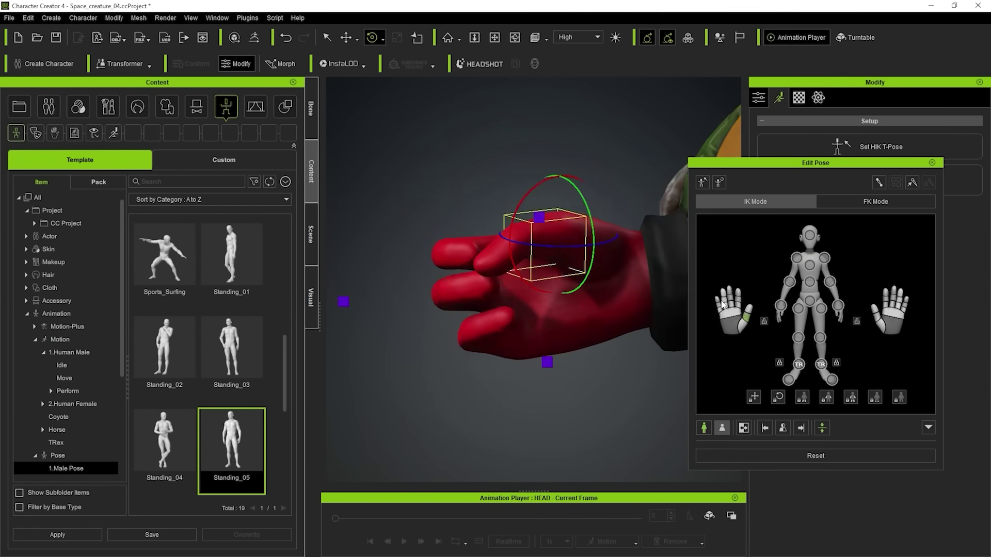